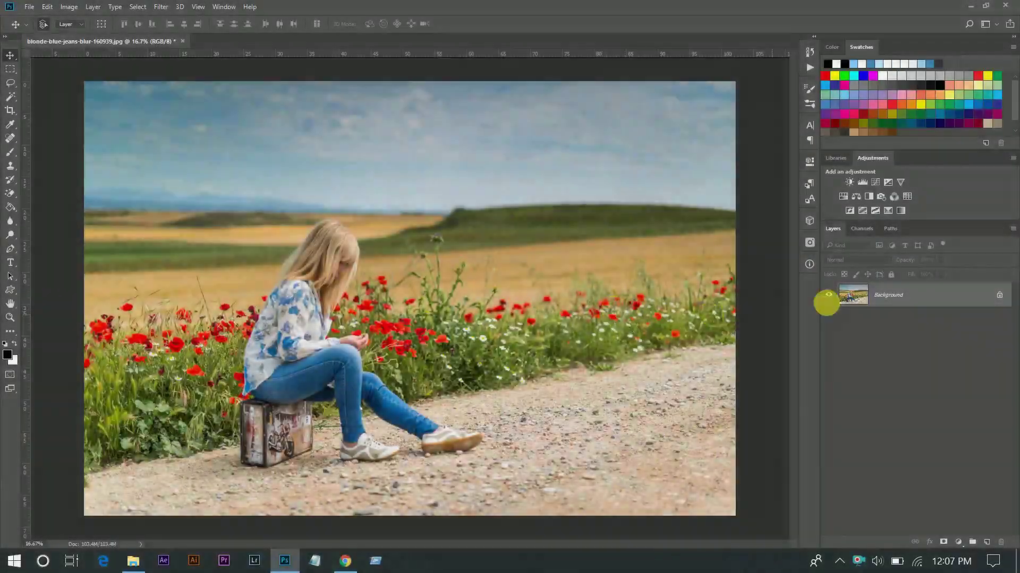
Step: Duplicate the Background onto Layer 1 and convert Layer 1 to a smart object
key("ctrl+j")
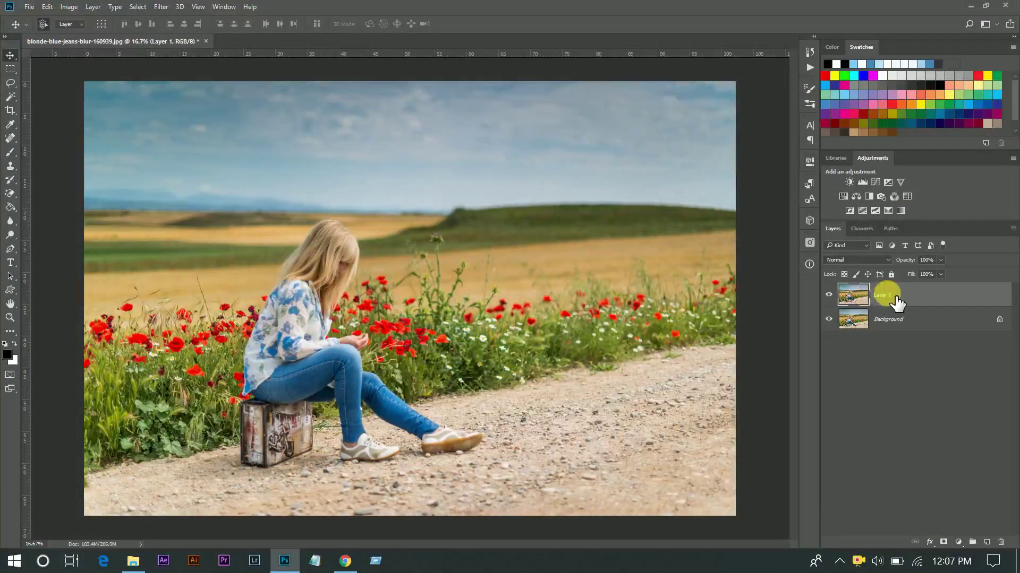
right_click(897, 298)
left_click(660, 274)
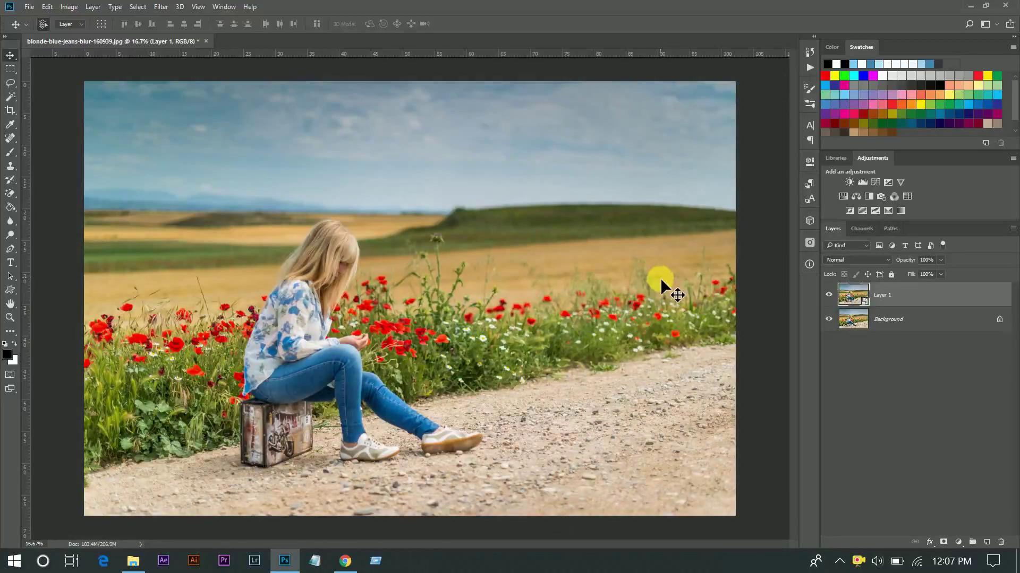
left_click(161, 6)
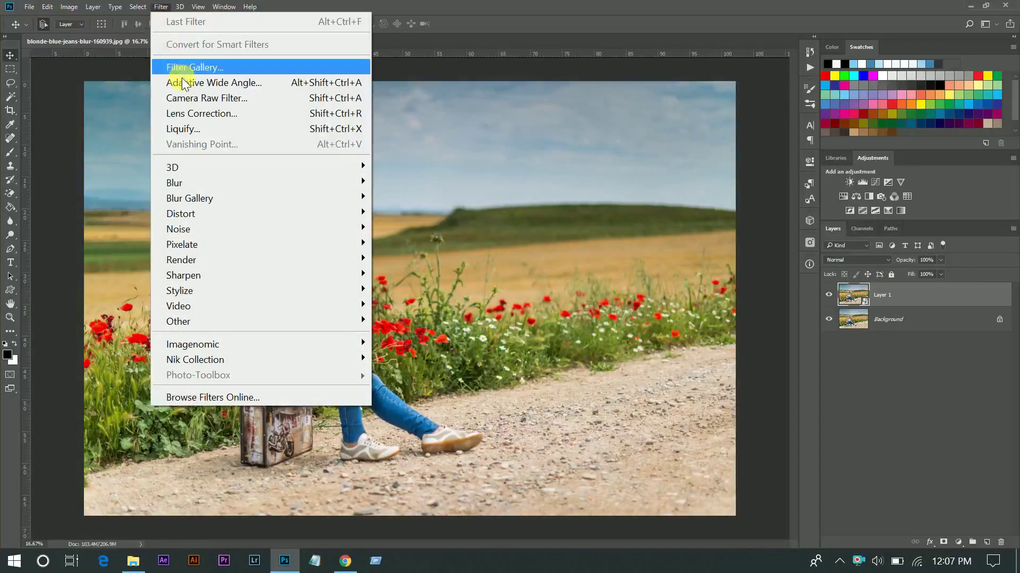
Step: In Camera Raw Filter, set Temperature -5, Tint +10, Exposure +0.05 and lower Highlights
left_click(197, 98)
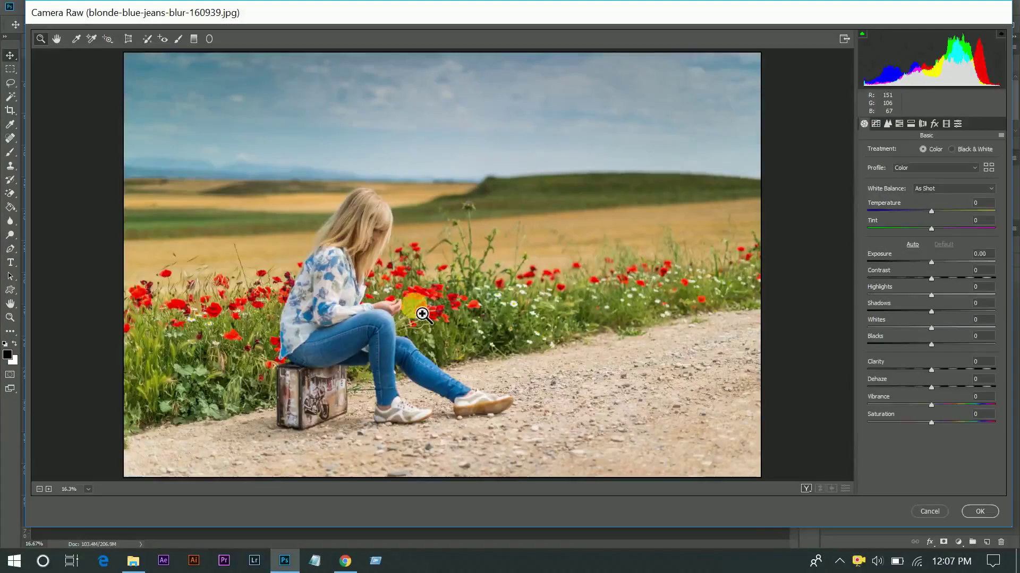
left_click(928, 211)
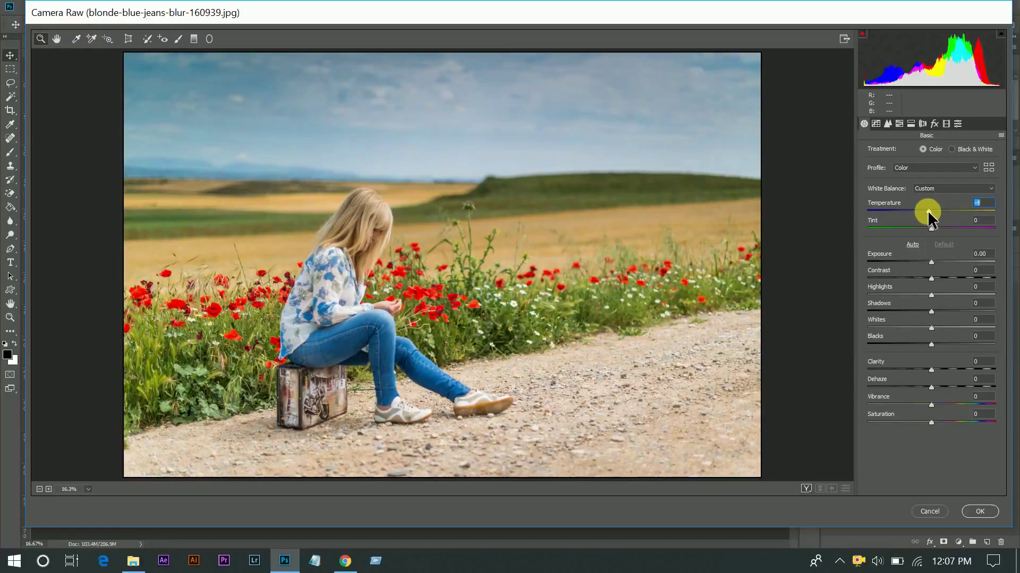
left_click_drag(927, 210, 926, 210)
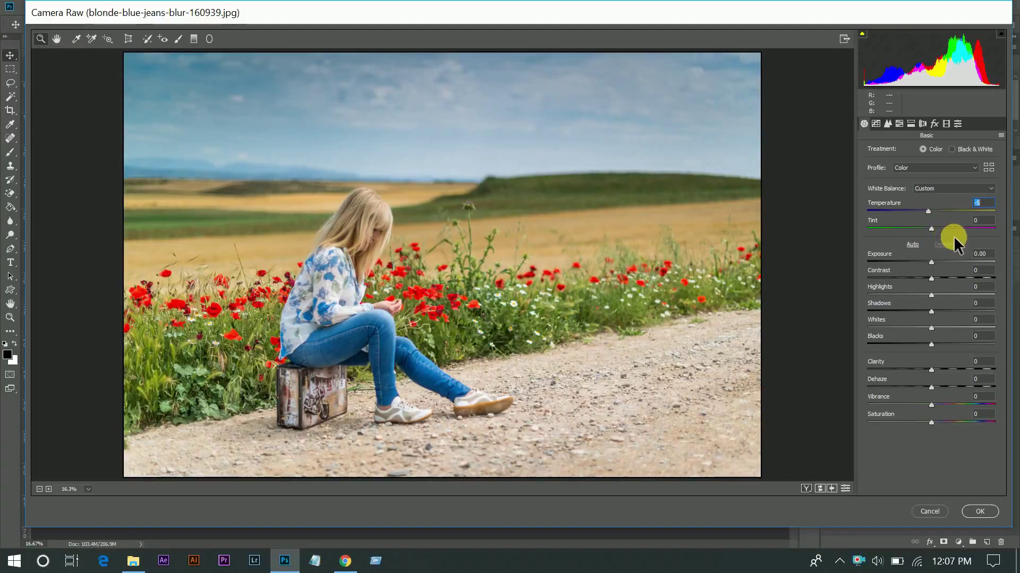
left_click(938, 228)
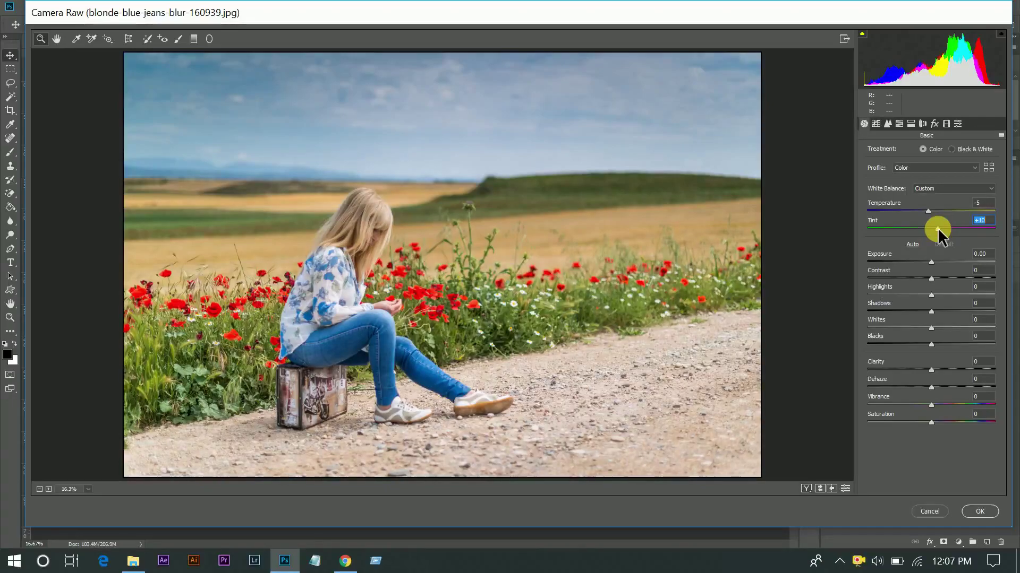
left_click(931, 260)
left_click(931, 260)
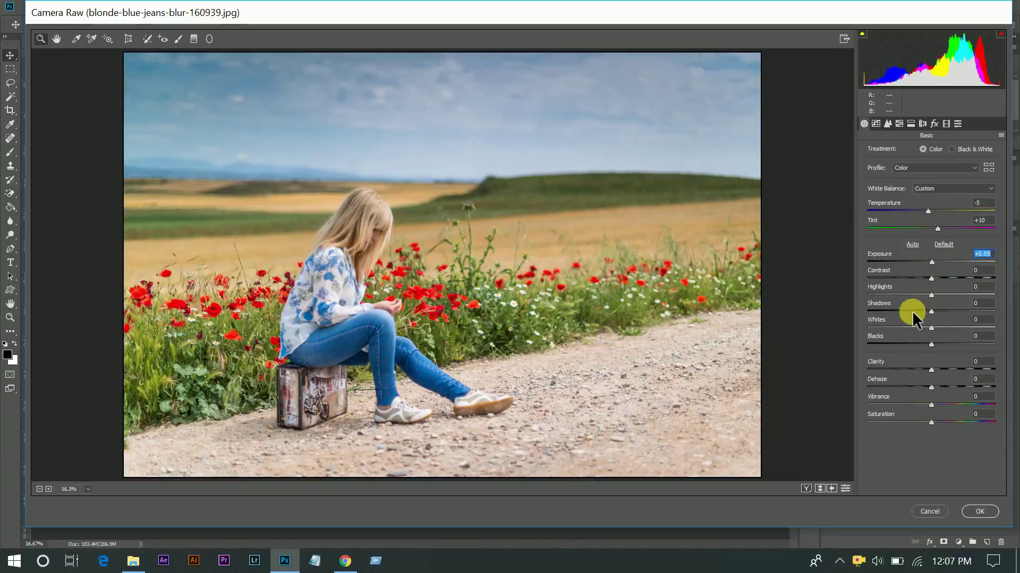
left_click_drag(912, 295, 878, 294)
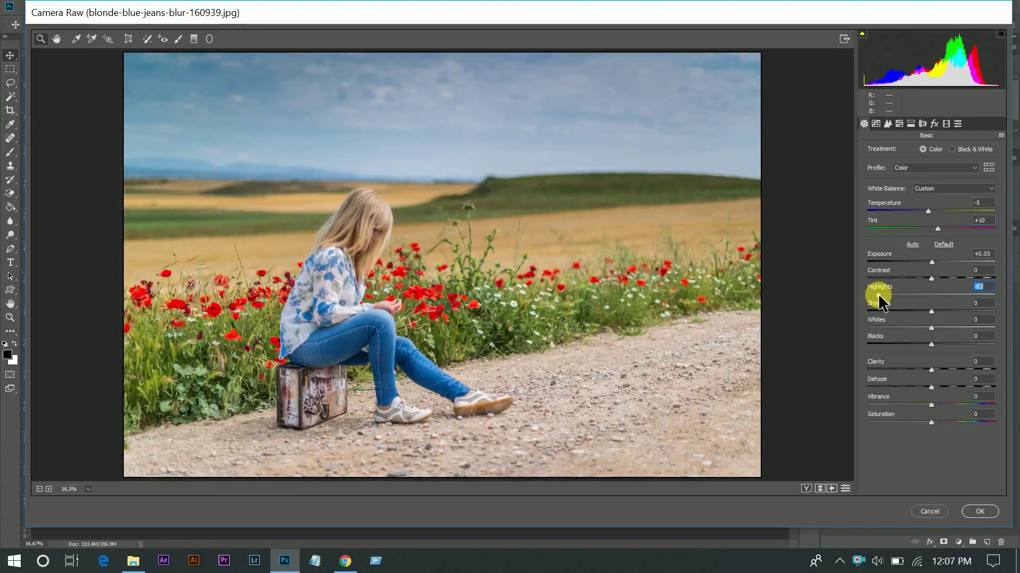
Step: Reset Highlights and Contrast to 0, then set Highlights -84, Shadows +20 and raise Clarity
double_click(877, 294)
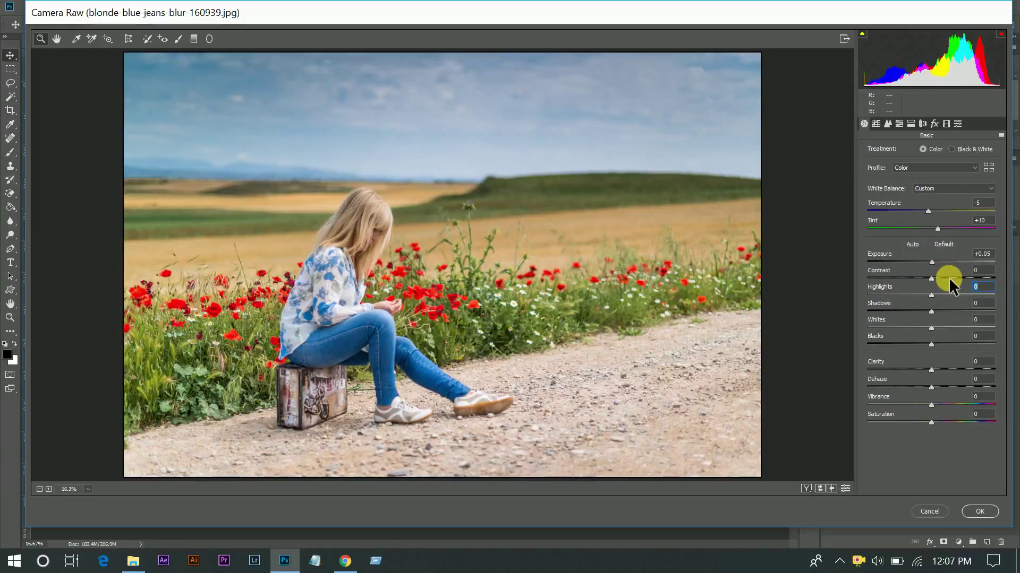
mouse_move(931, 277)
left_mouse_down()
mouse_move(899, 278)
mouse_move(915, 277)
left_mouse_up()
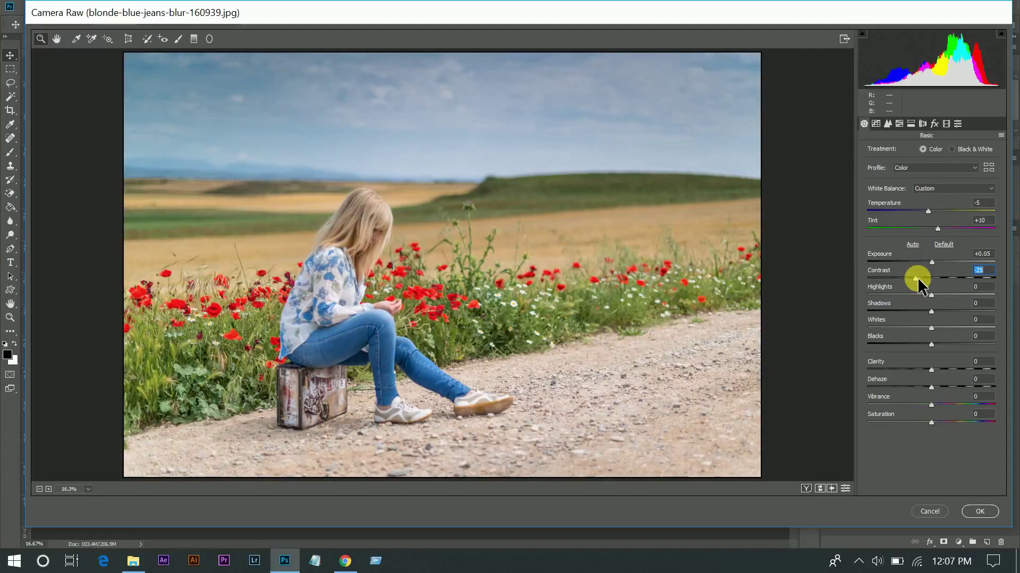
double_click(915, 278)
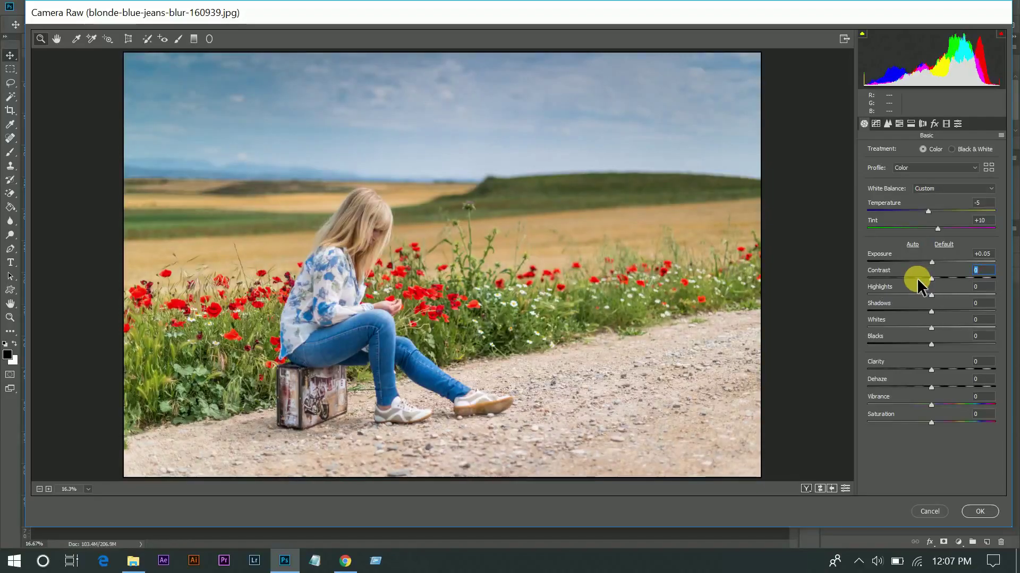
left_click_drag(930, 294, 875, 291)
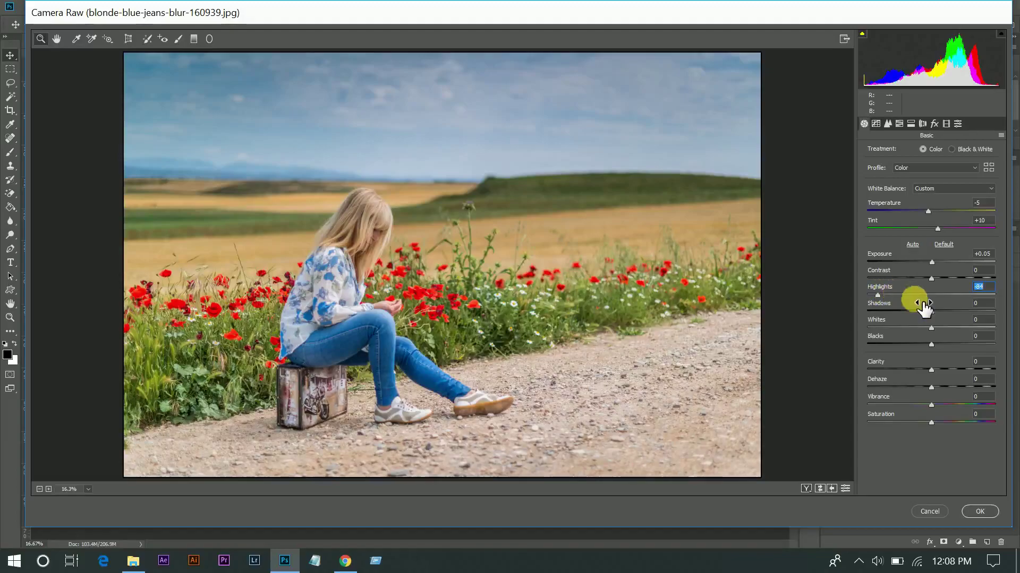
left_click_drag(947, 311, 943, 311)
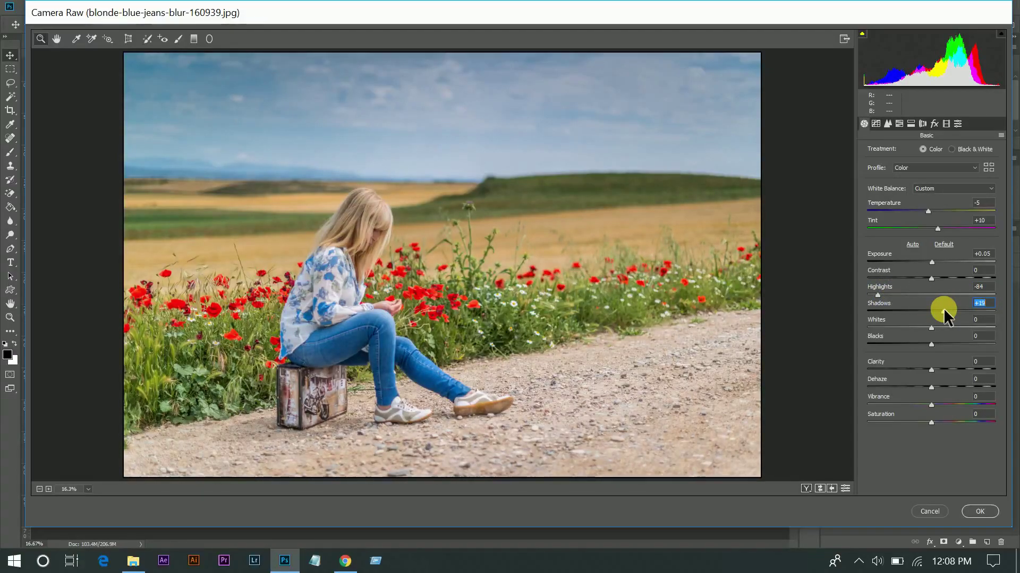
left_click_drag(932, 370, 936, 371)
Step: Add light Luminance noise reduction and set HSL hues: Reds -15, Oranges -11, Aquas +36, Blues -23
left_click(887, 124)
left_click_drag(867, 256, 881, 256)
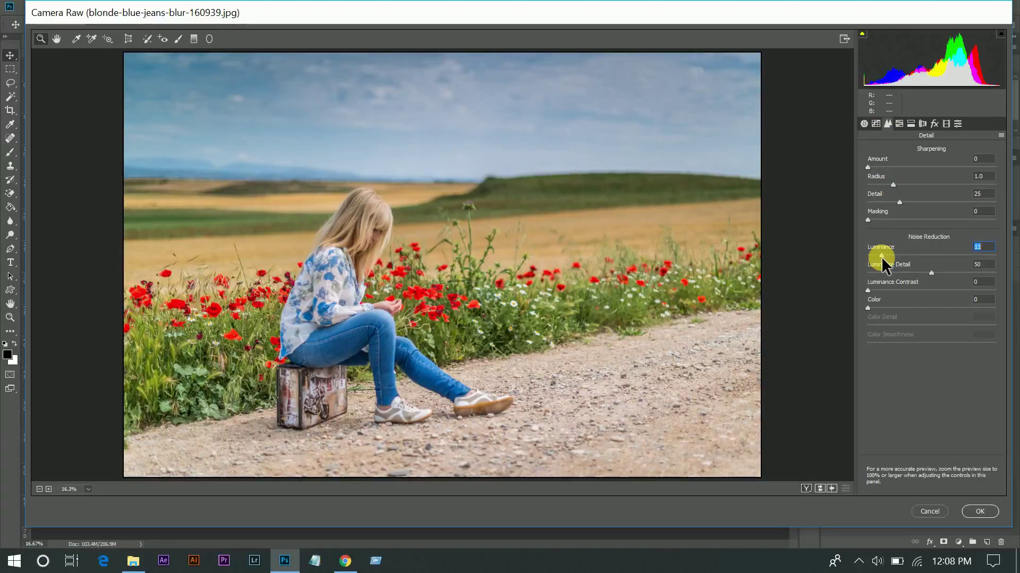
left_click(899, 124)
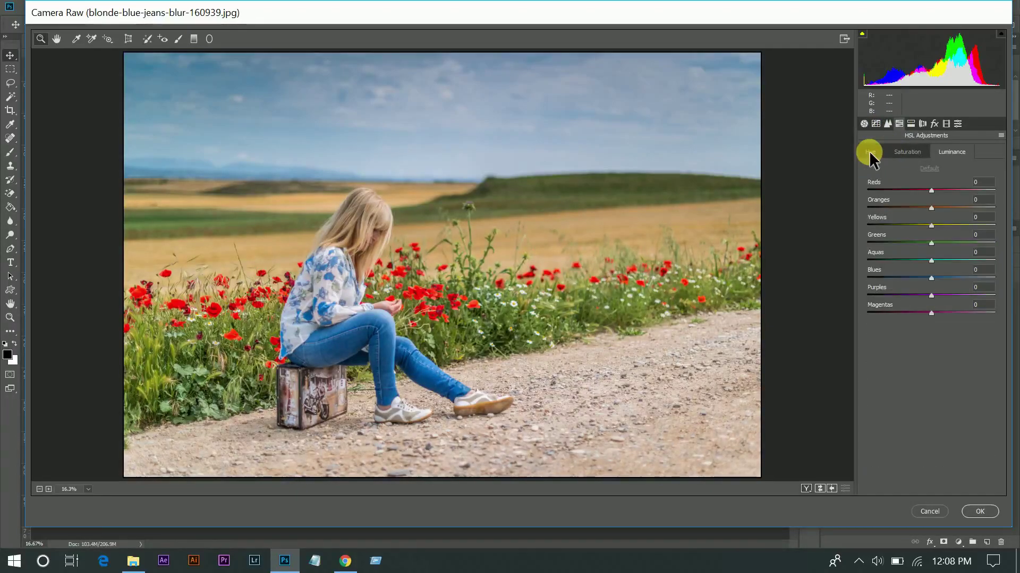
left_click(870, 153)
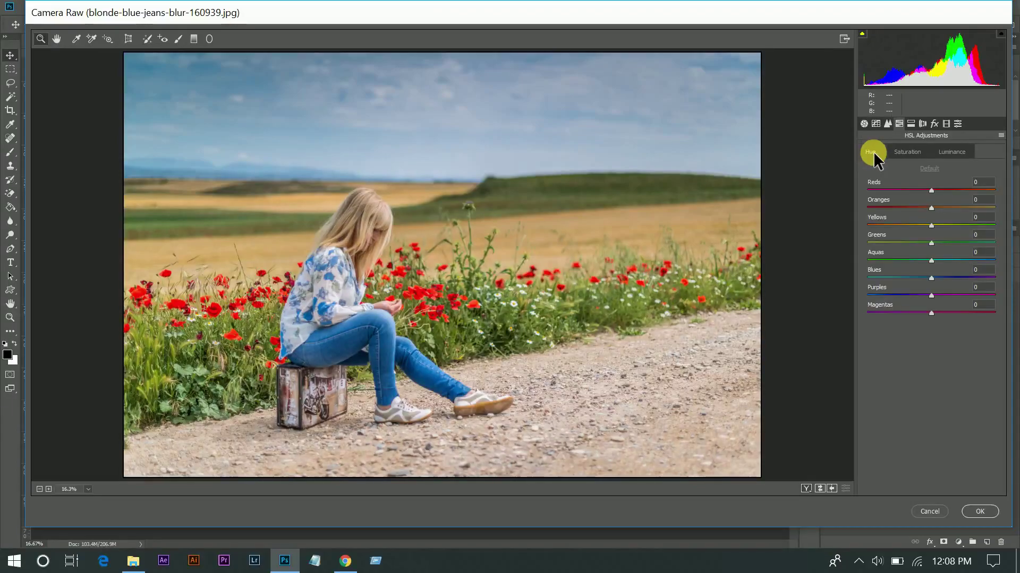
left_click_drag(930, 191, 913, 190)
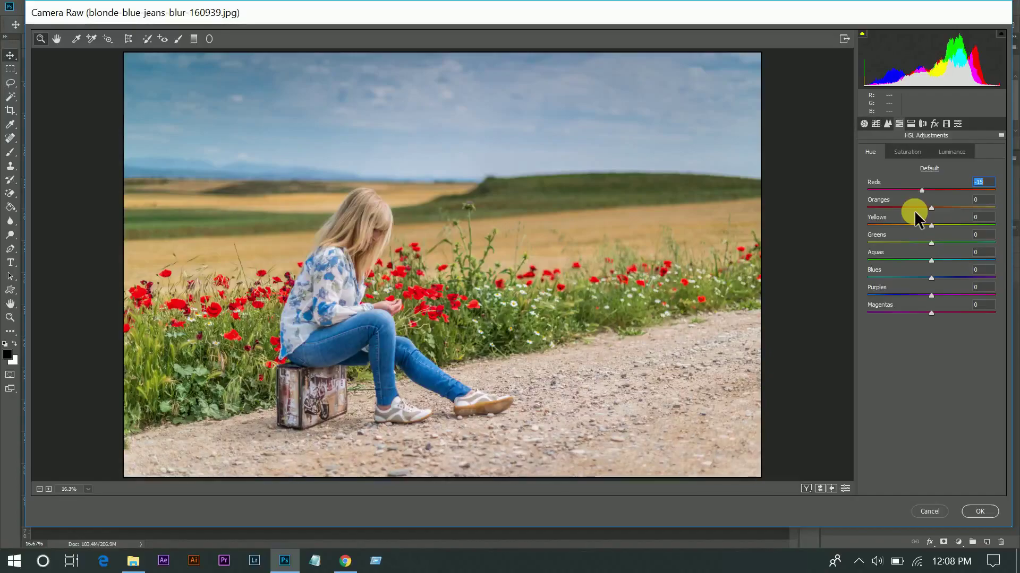
left_click_drag(917, 208, 924, 208)
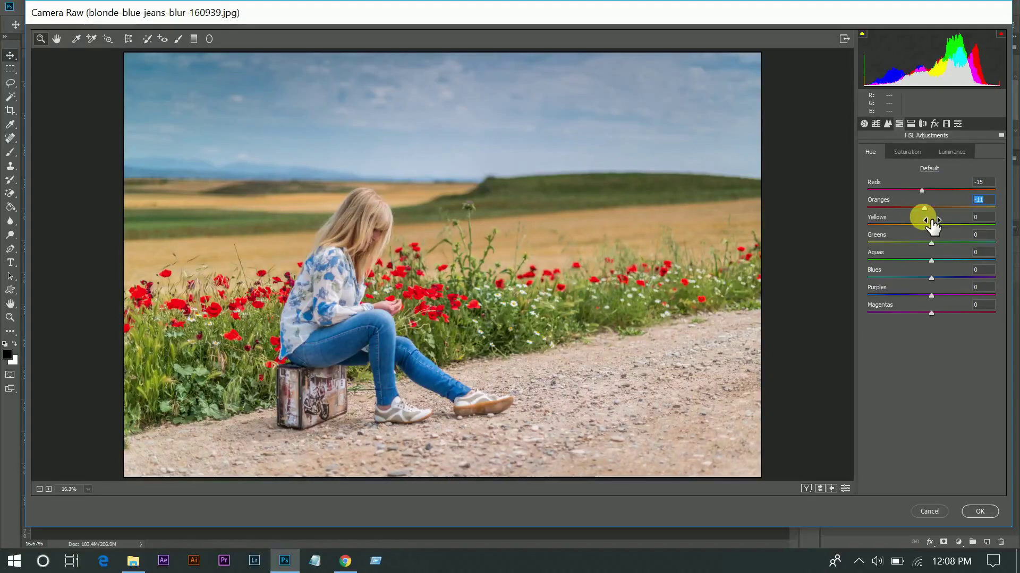
left_click_drag(936, 259, 951, 260)
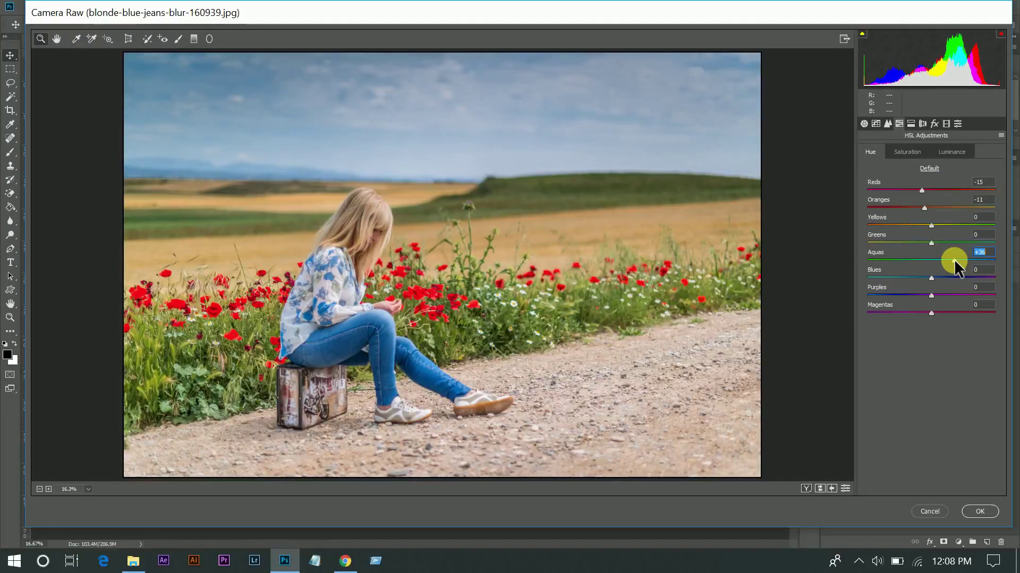
mouse_move(931, 278)
left_mouse_down()
mouse_move(908, 280)
mouse_move(916, 278)
left_mouse_up()
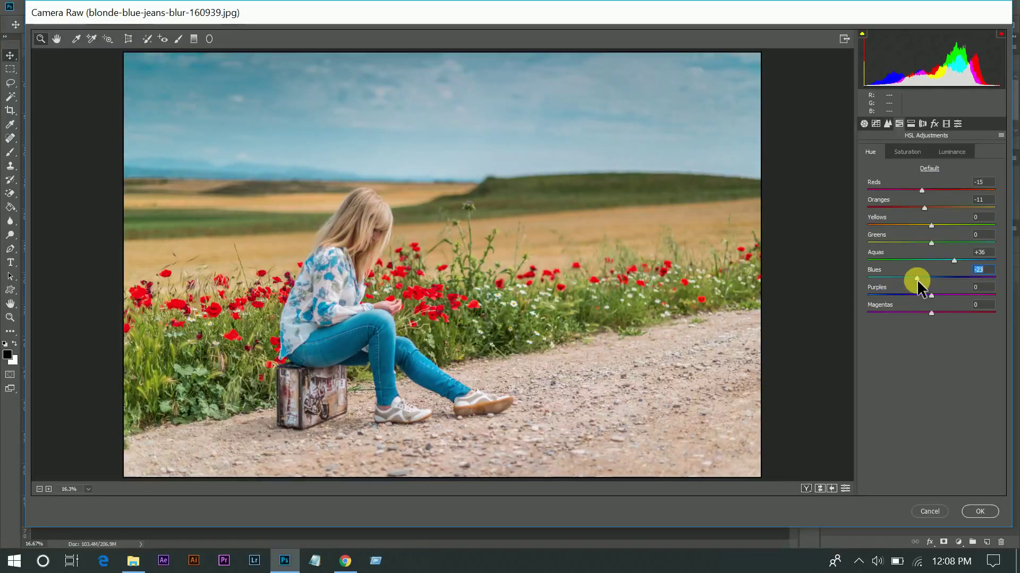
Step: Boost the Reds saturation and set Reds luminance to +3
left_click(911, 150)
left_click_drag(931, 190, 950, 189)
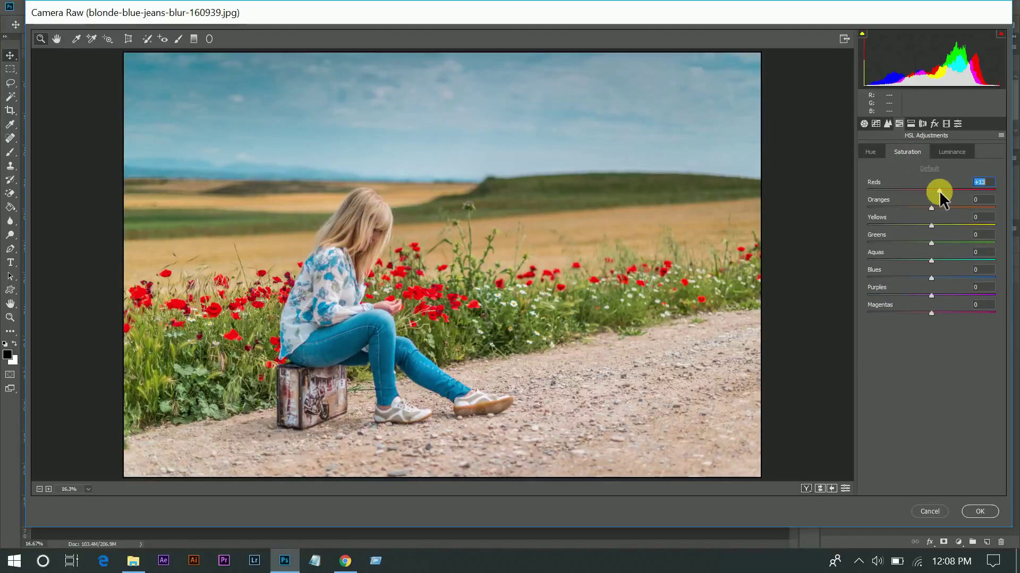
left_click(948, 152)
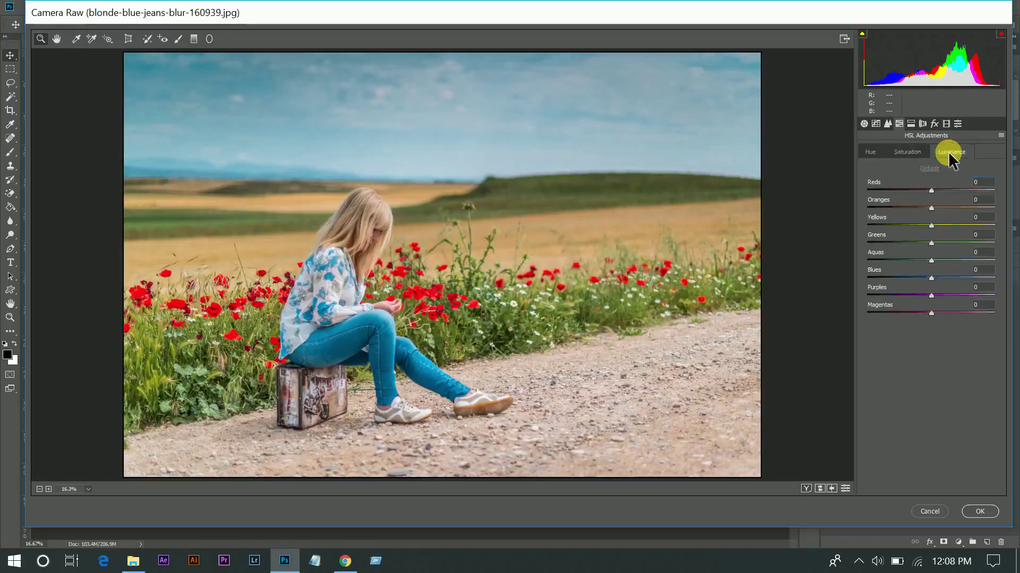
mouse_move(935, 190)
left_mouse_down()
mouse_move(937, 209)
mouse_move(934, 190)
left_mouse_up()
Step: Add a subtle dark Highlight Priority post-crop vignette with Amount -13
left_click(911, 124)
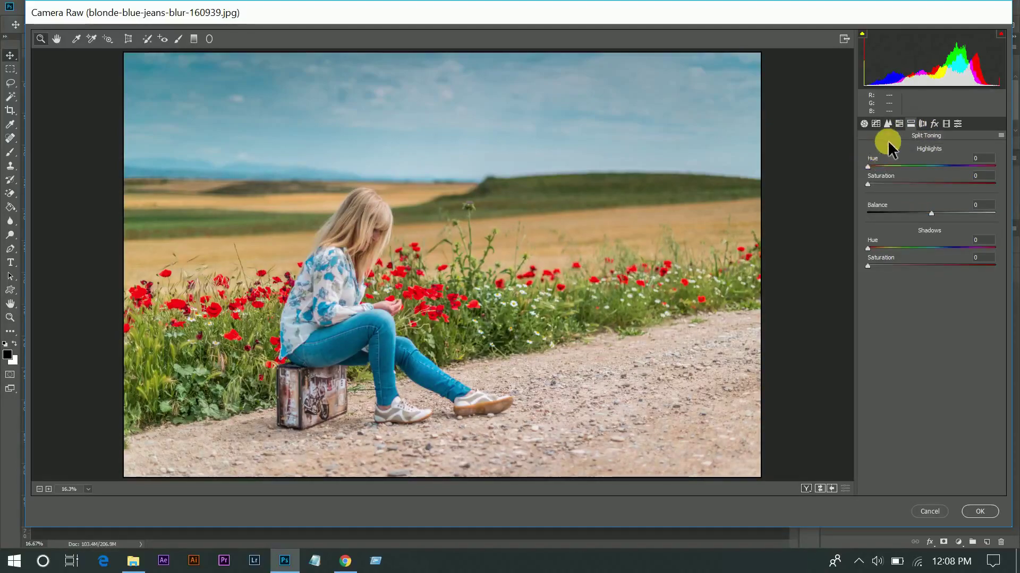
left_click(934, 123)
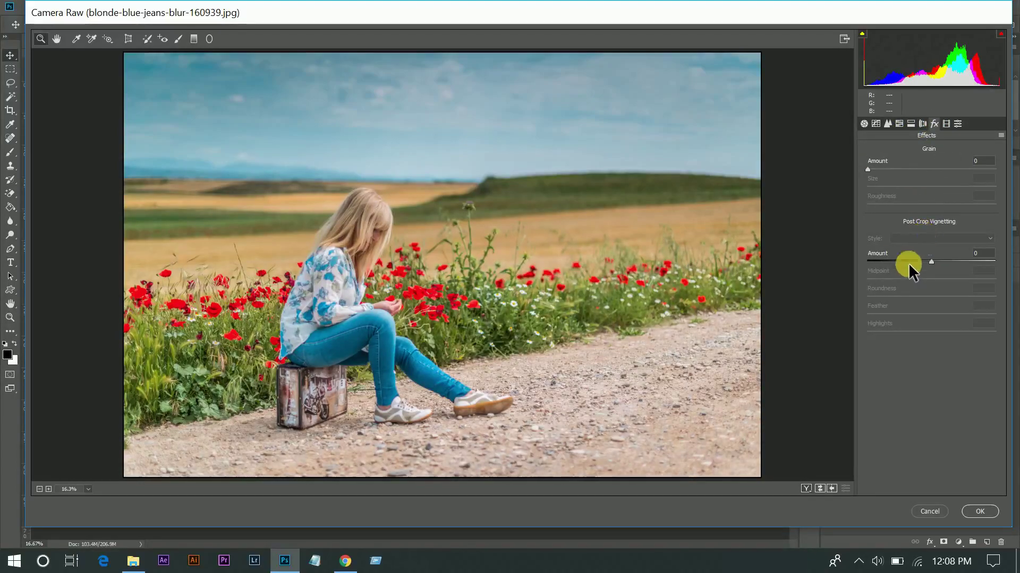
left_click_drag(928, 260, 923, 261)
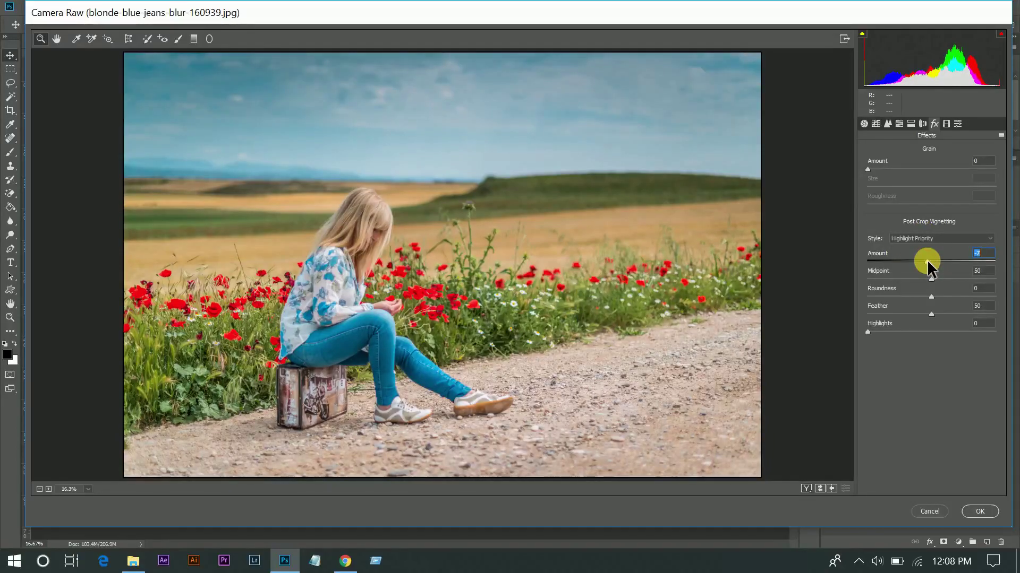
Step: In Calibration, set Shadows Tint +100 and Red Primary Hue +73, Saturation -13
left_click(946, 124)
left_click_drag(963, 194, 1013, 196)
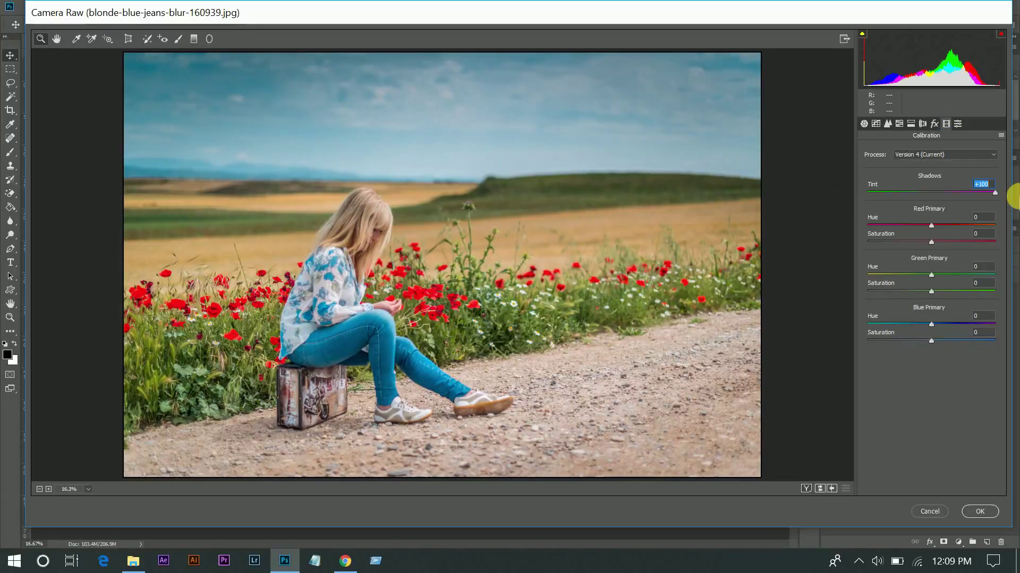
left_click_drag(948, 224, 977, 225)
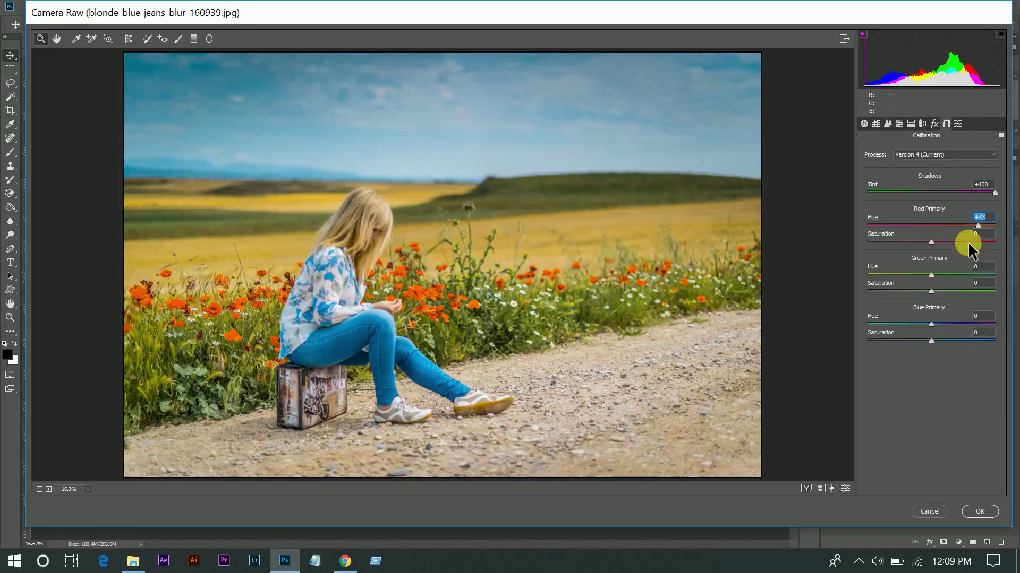
left_click_drag(928, 248, 922, 242)
left_click_drag(925, 242, 925, 242)
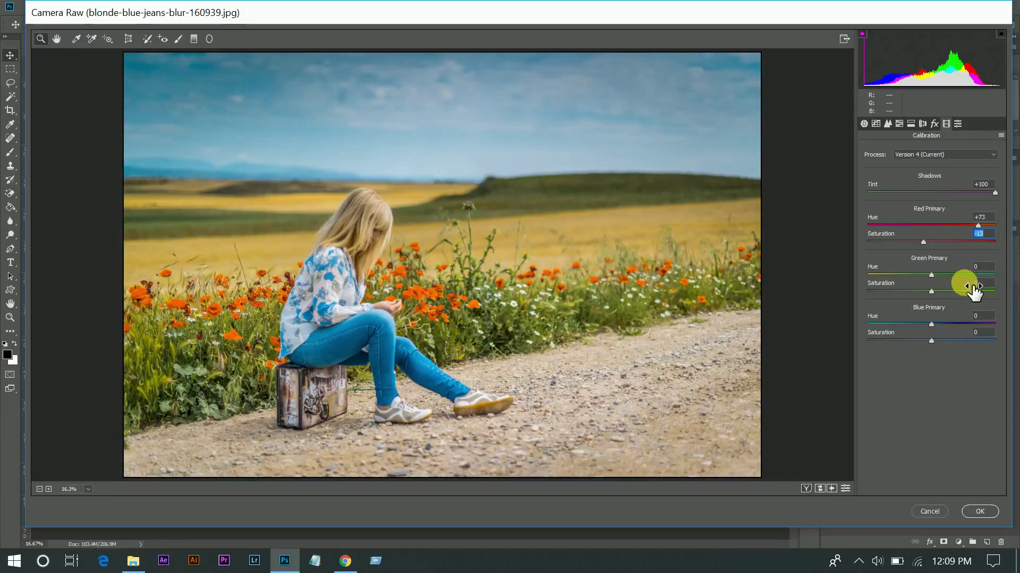
Step: Set Green Primary Hue +100, Saturation +24 and Blue Primary Hue -99, Saturation -82
left_click_drag(972, 276, 1013, 275)
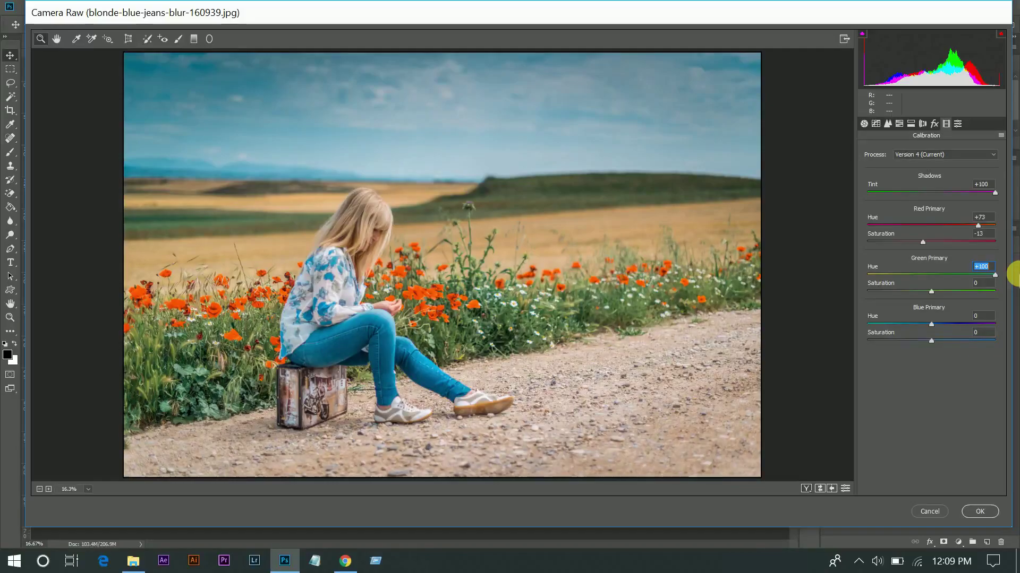
left_click_drag(954, 291, 871, 323)
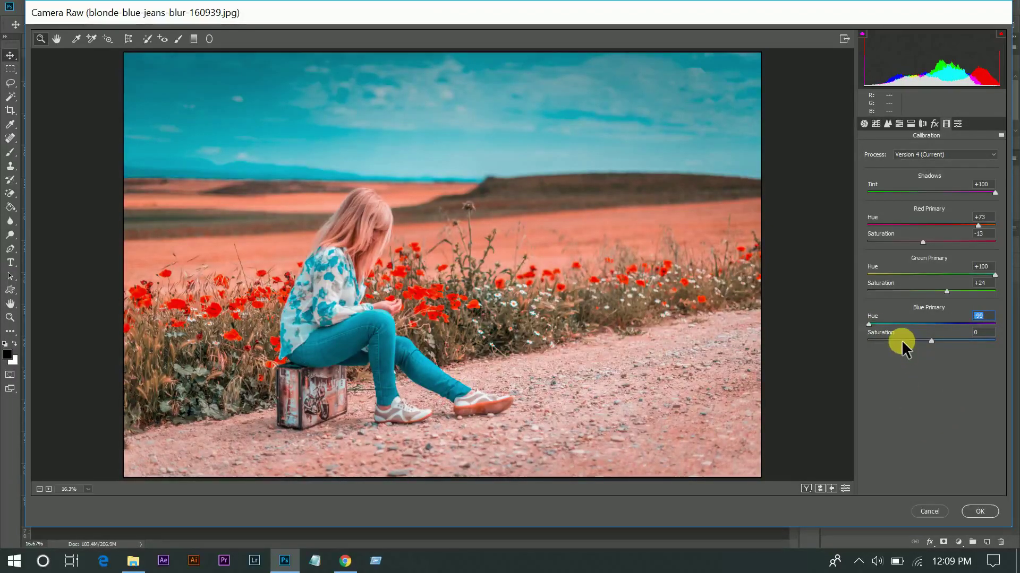
left_click_drag(902, 342, 881, 342)
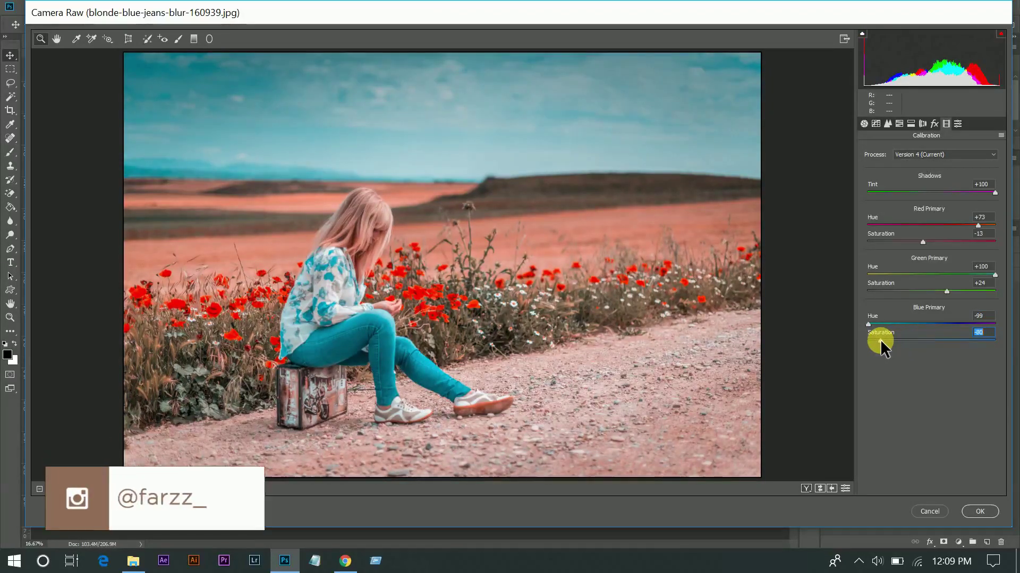
left_click_drag(878, 340, 878, 340)
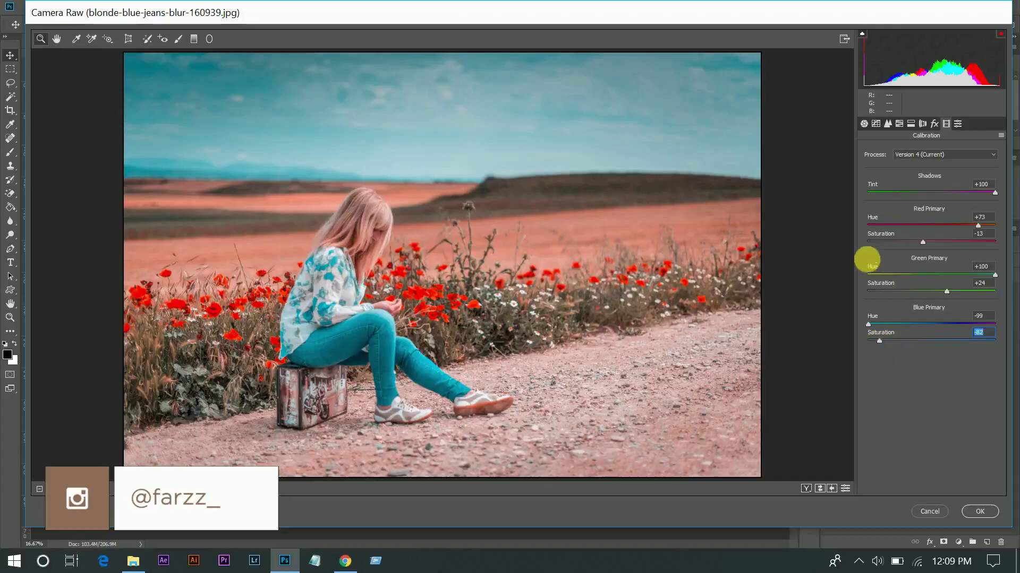
Step: Raise the Point tone curve's black endpoint to fade the shadows into a matte look
left_click(935, 124)
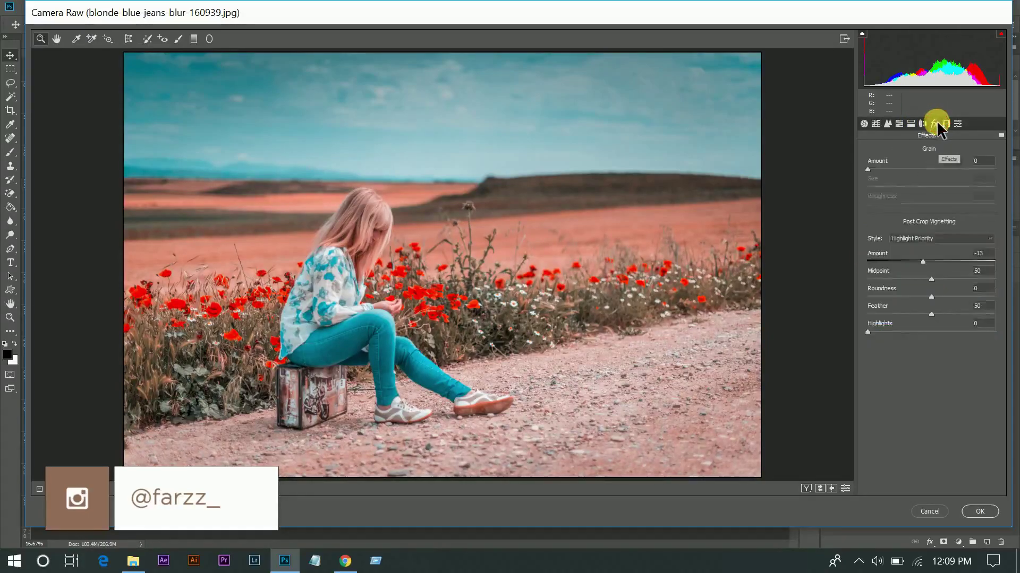
left_click(910, 123)
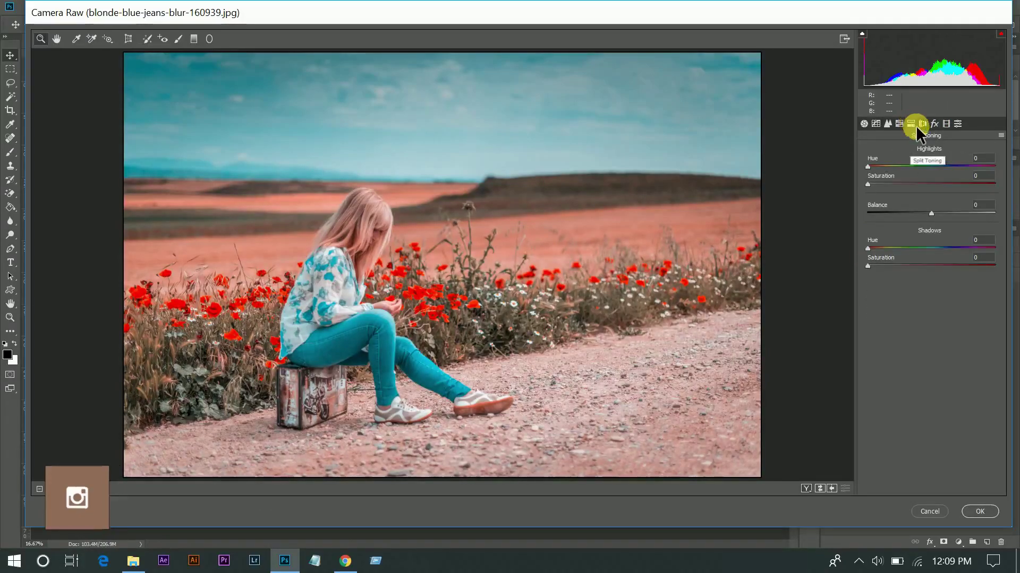
left_click(864, 123)
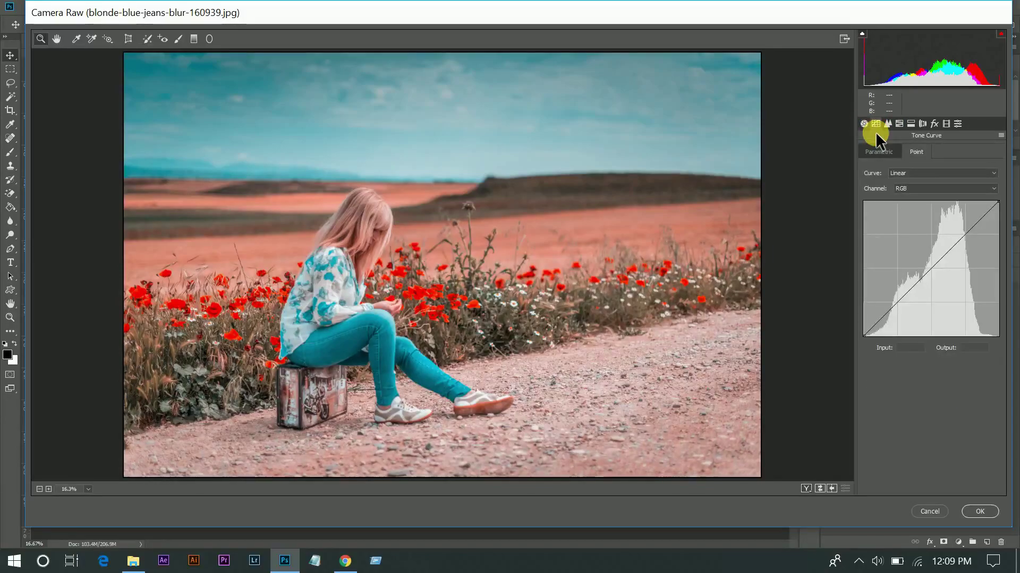
left_click(897, 303)
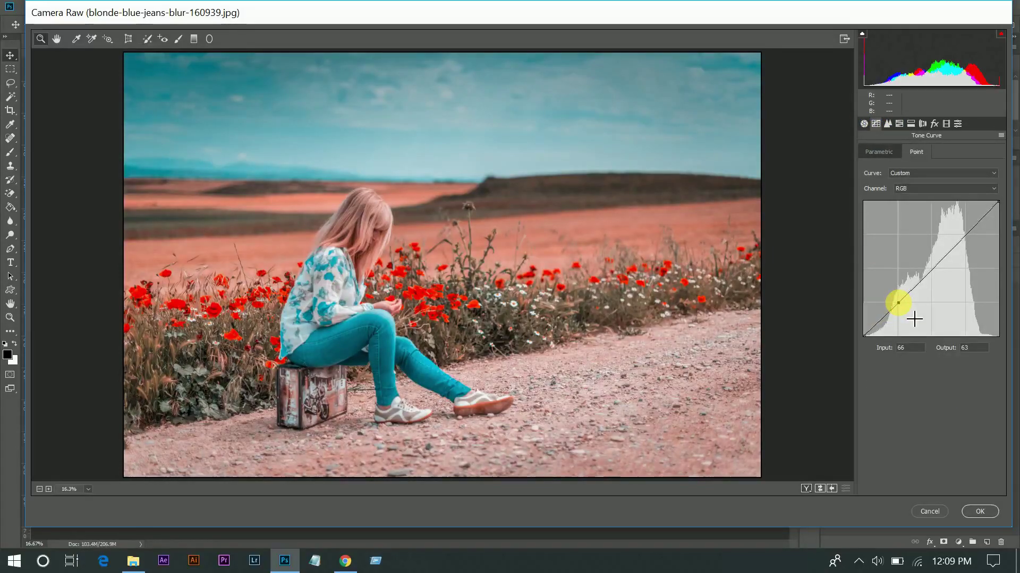
left_click(865, 342)
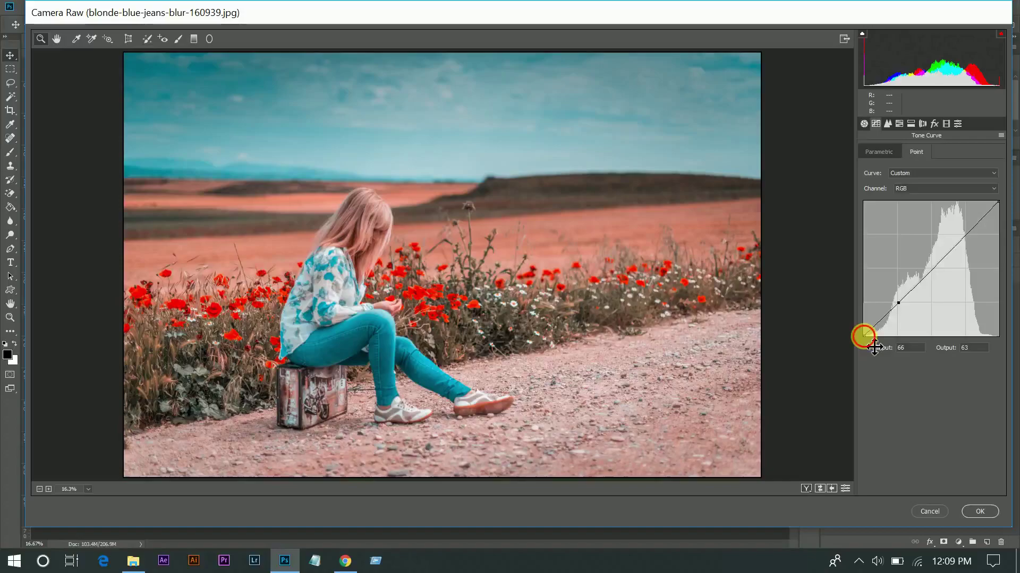
left_click_drag(864, 337, 871, 332)
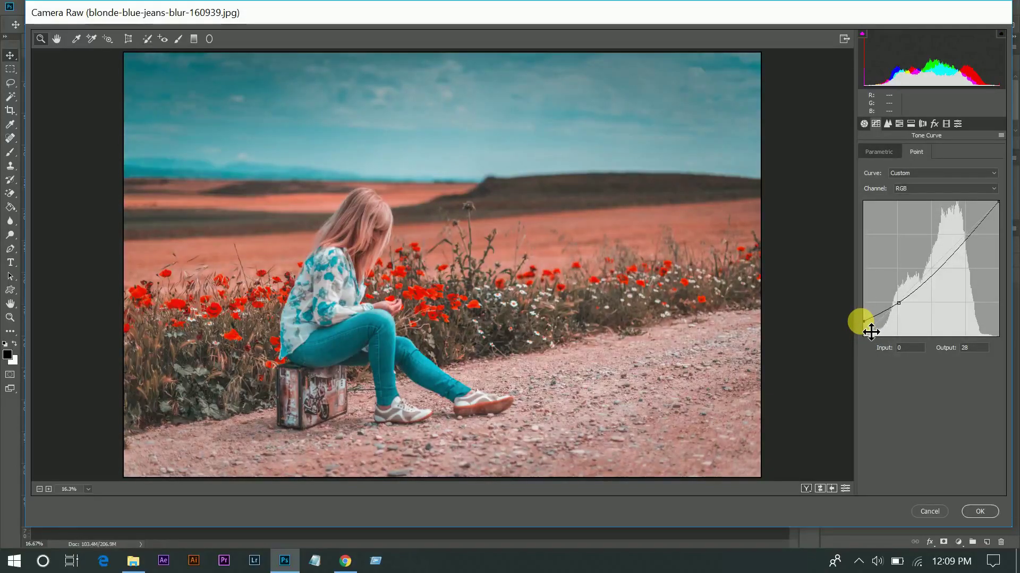
Step: Set the Basic Contrast to +7
key("ctrl+alt+1")
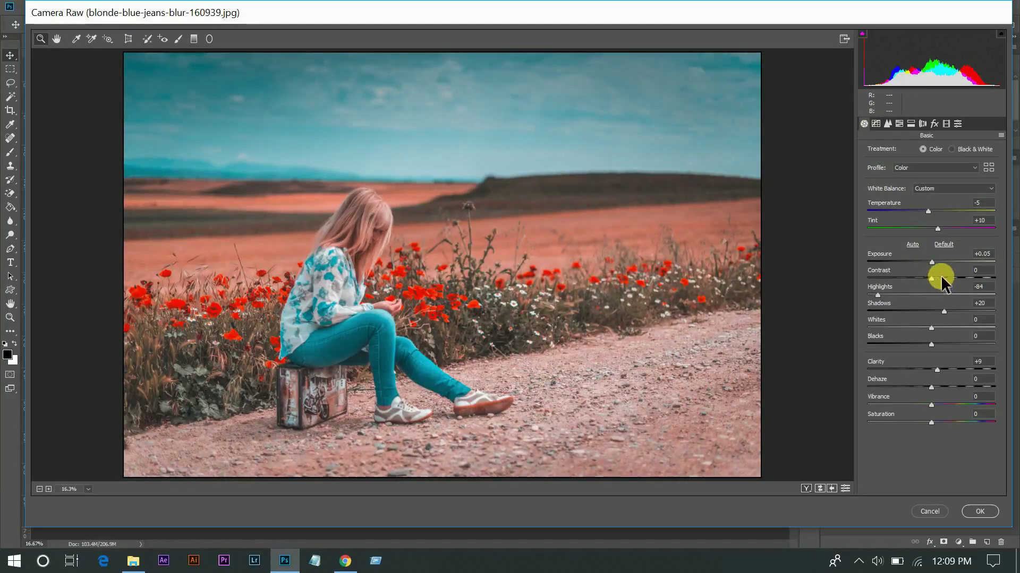
left_click(941, 277)
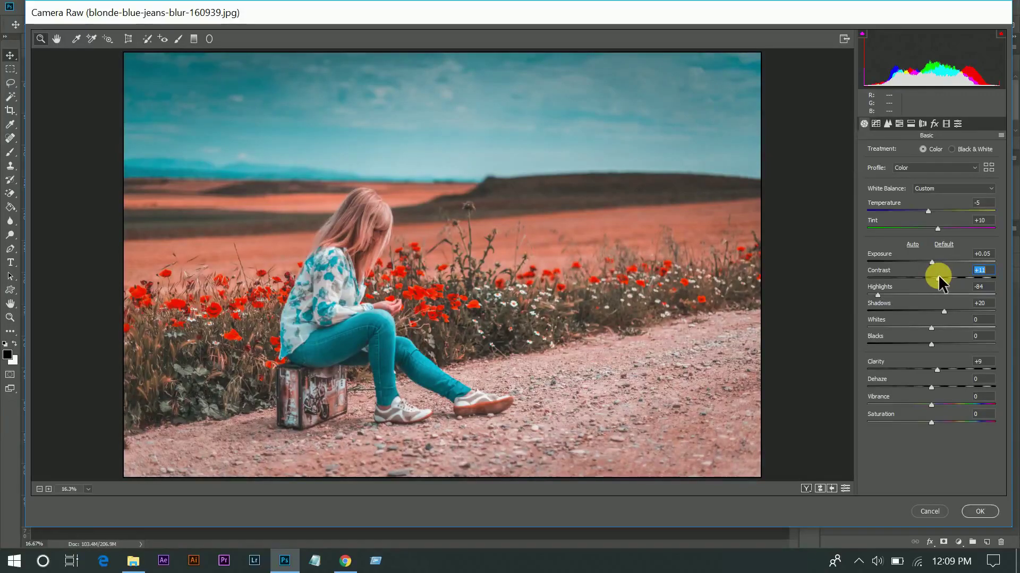
left_click_drag(938, 275, 935, 275)
left_click(944, 123)
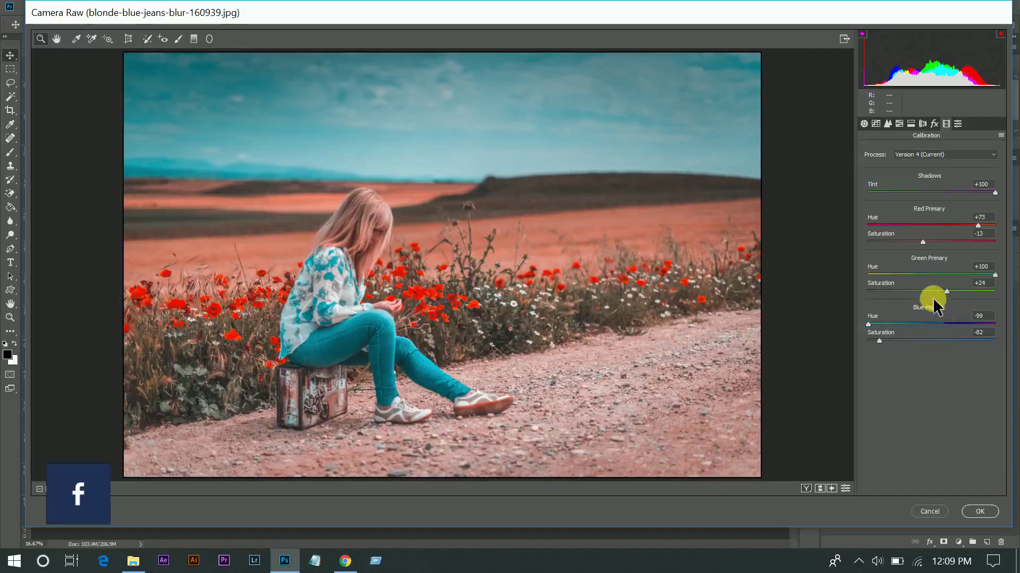
left_click(864, 123)
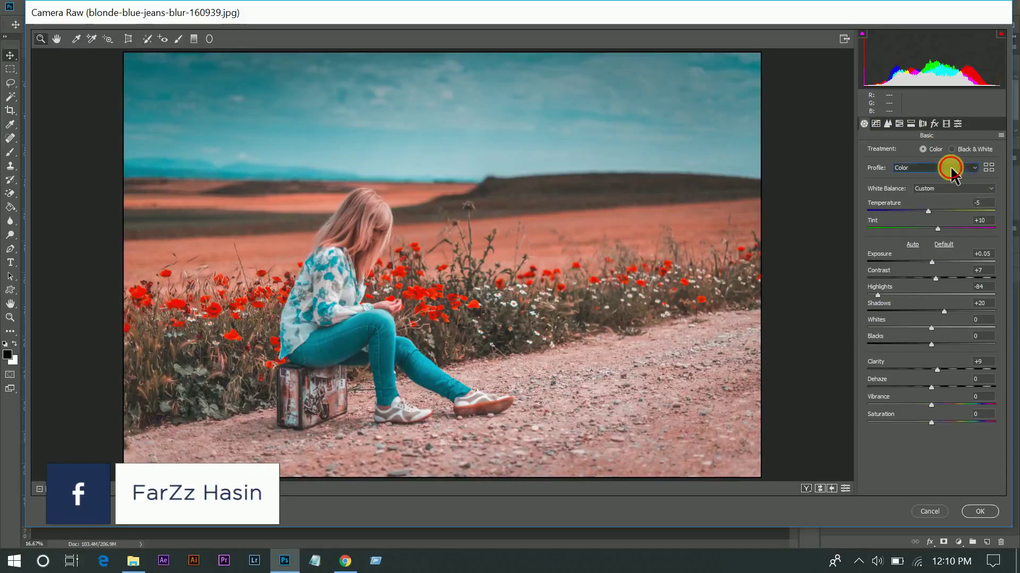
left_click(950, 167)
Step: Apply the Artistic 03 profile from the Profile Browser at Amount 166
left_click(911, 196)
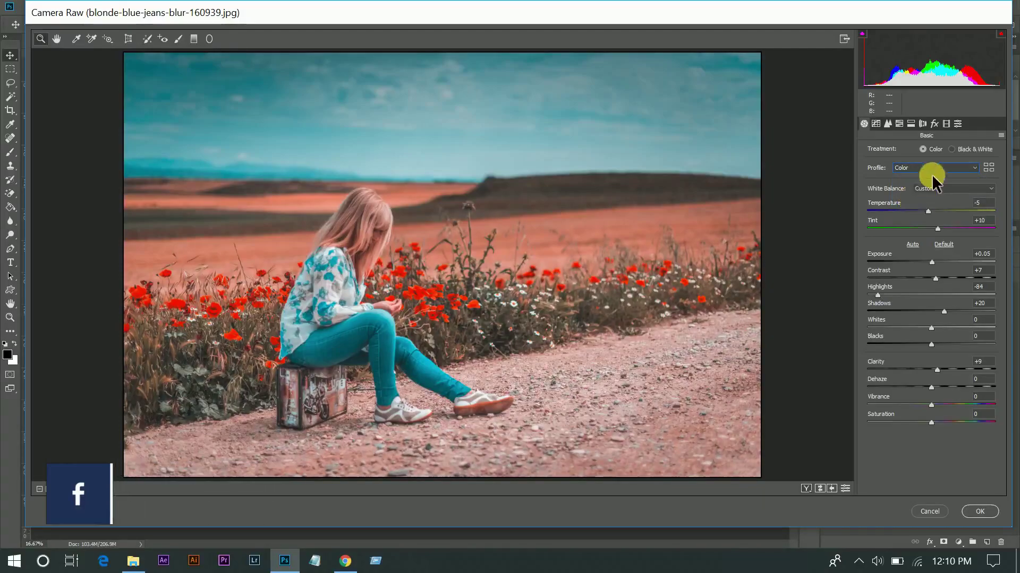
left_click(931, 169)
left_click(909, 200)
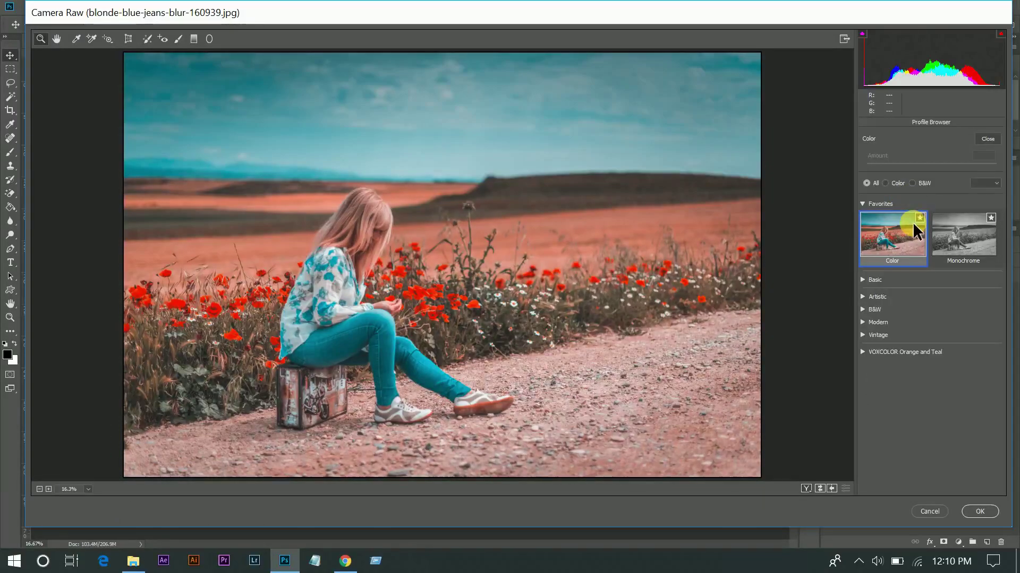
left_click(864, 297)
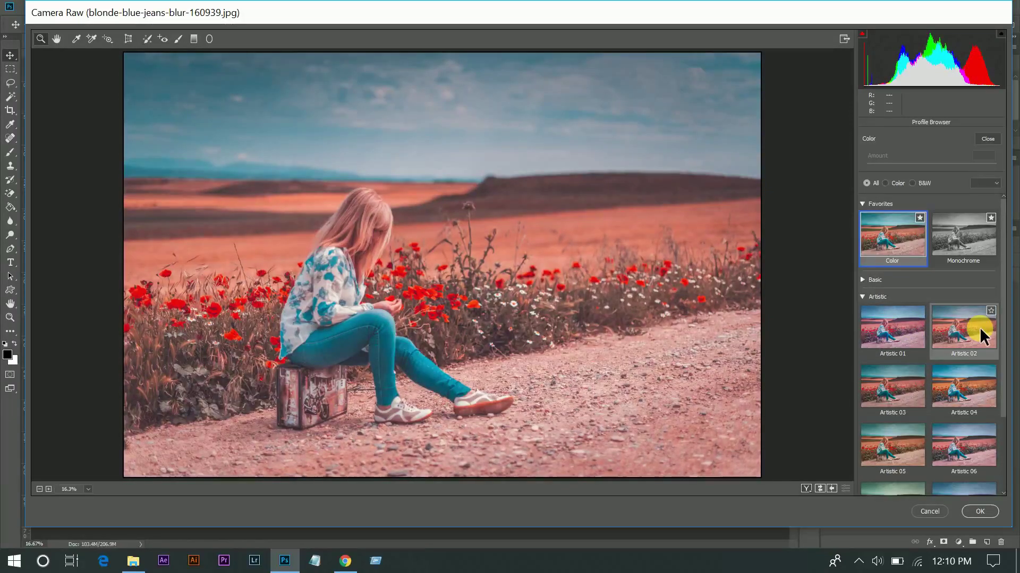
scroll(980, 328, "down", 1)
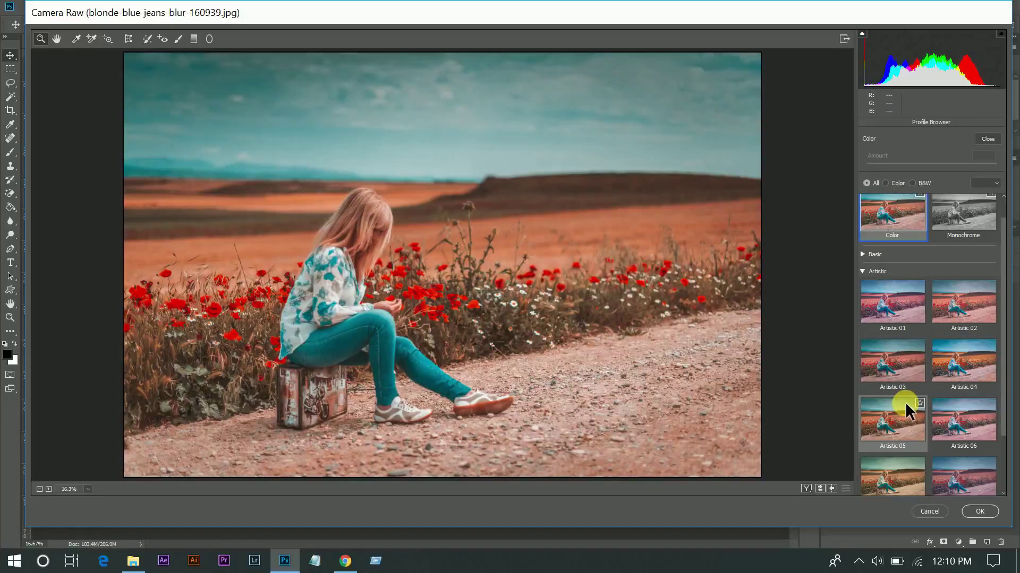
scroll(905, 402, "down", 3)
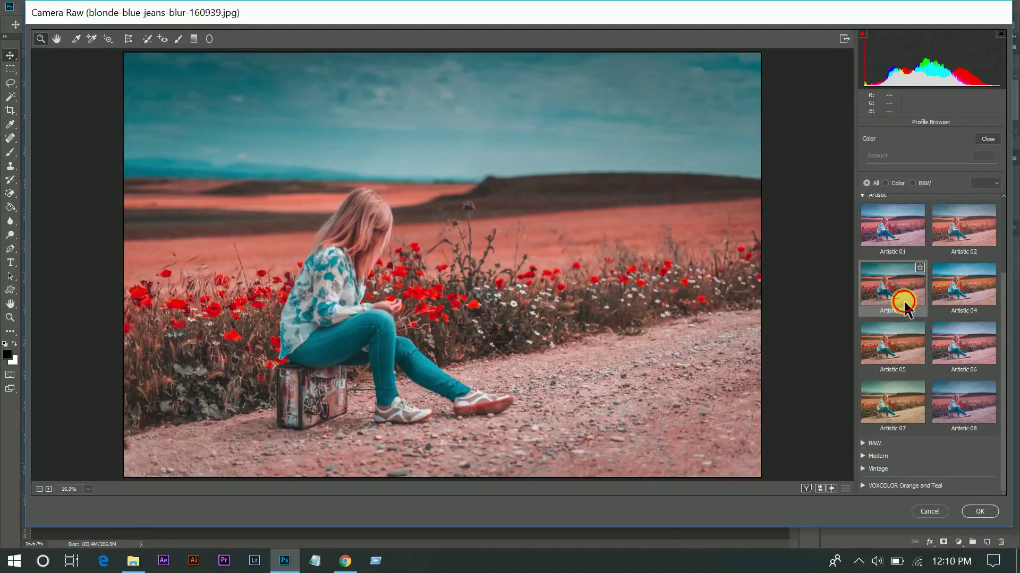
left_click(903, 301)
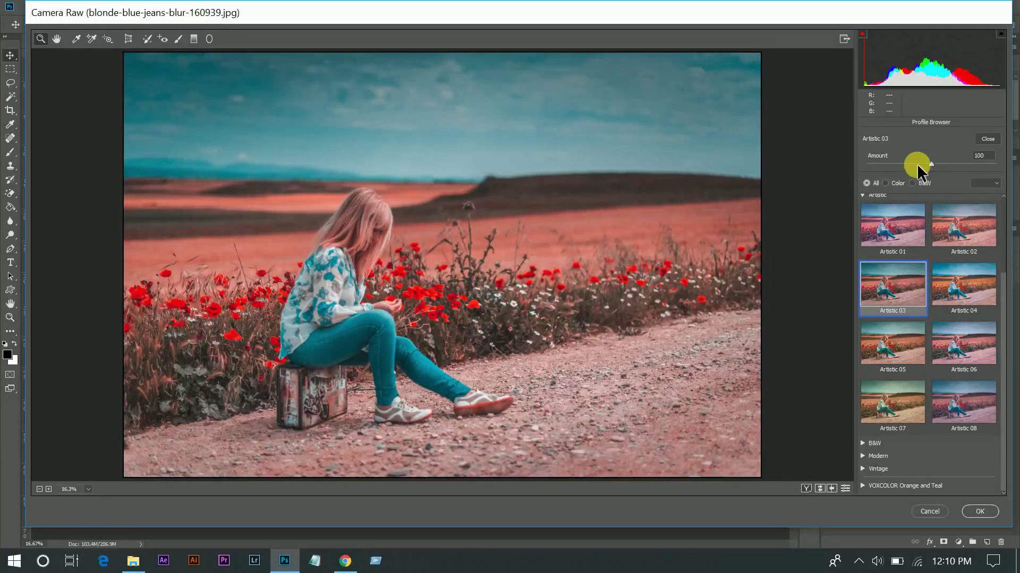
left_click_drag(916, 166, 974, 166)
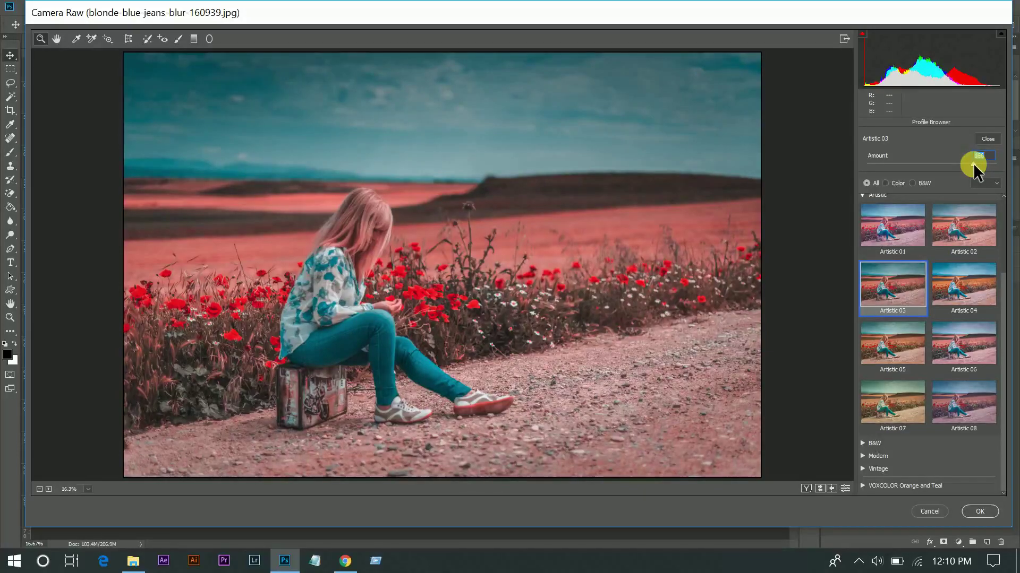
left_click(56, 39)
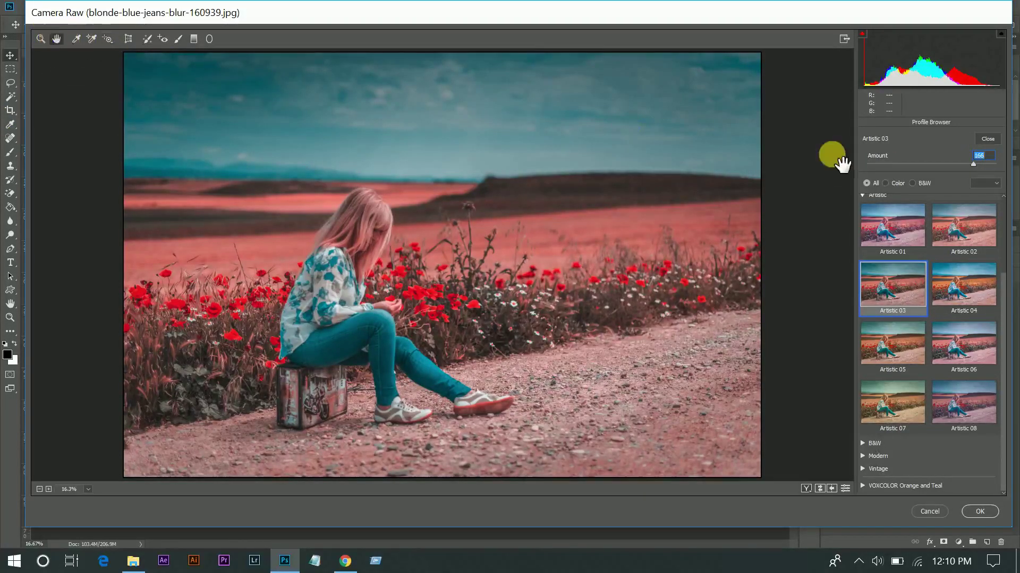
left_click(987, 139)
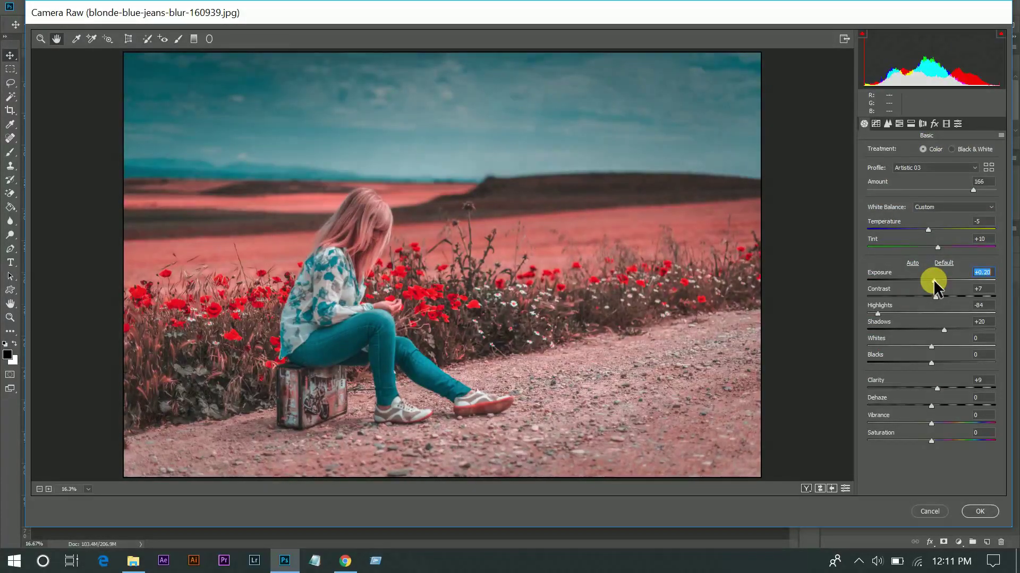
Step: Set Exposure +0.15 and Shadows +86, compare Before/After, and apply the Camera Raw Filter
left_click_drag(936, 279, 932, 279)
left_click_drag(932, 332, 961, 329)
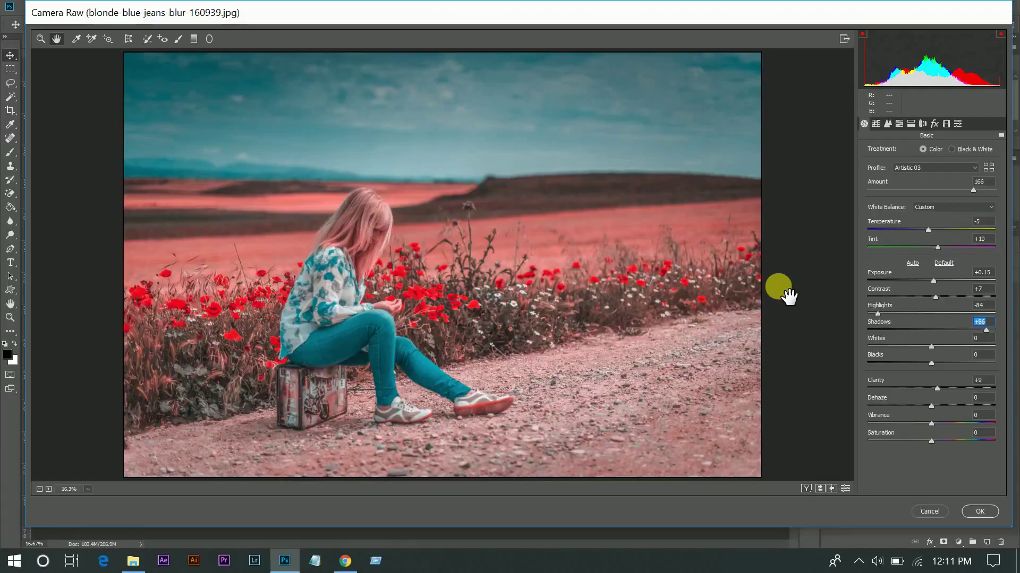
key("q")
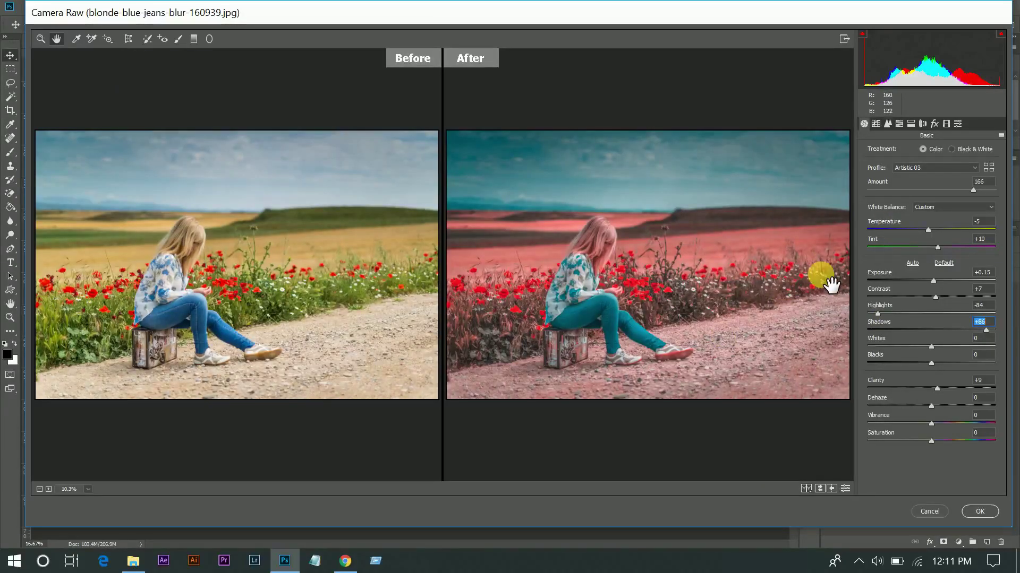
left_click(983, 512)
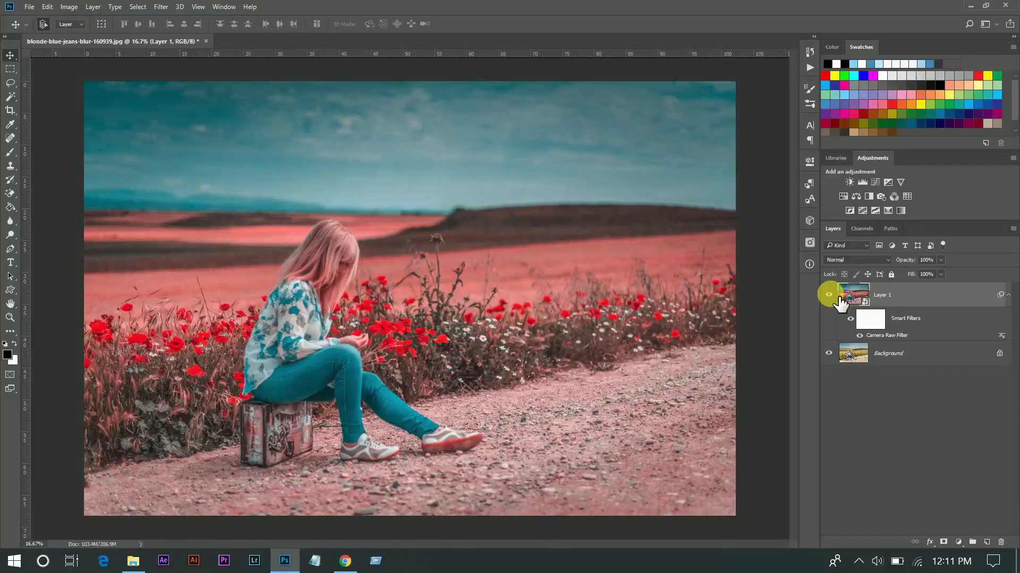
Step: Turn off Layer 1's visibility to reveal the original, ungraded photo
left_click(829, 296)
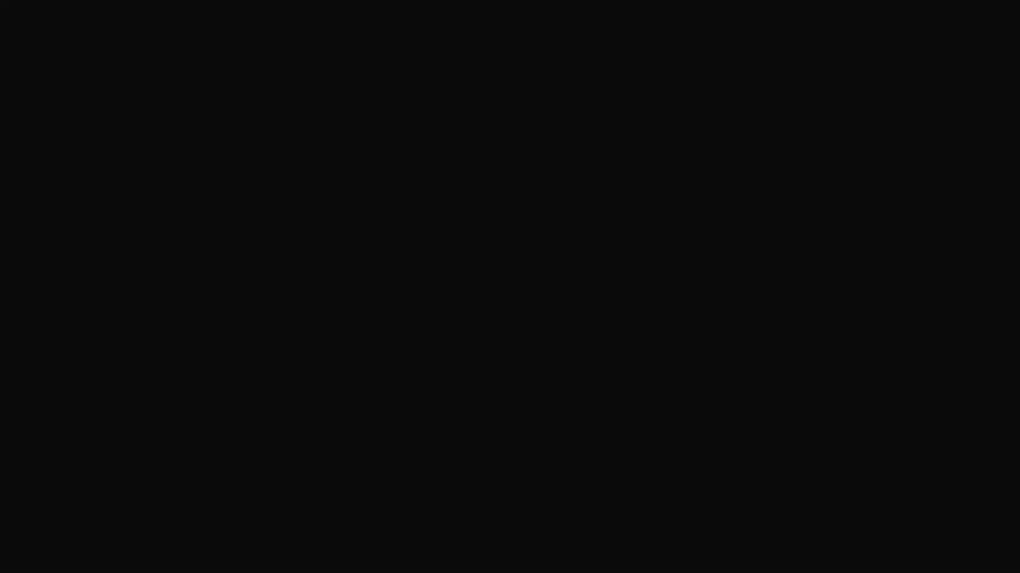